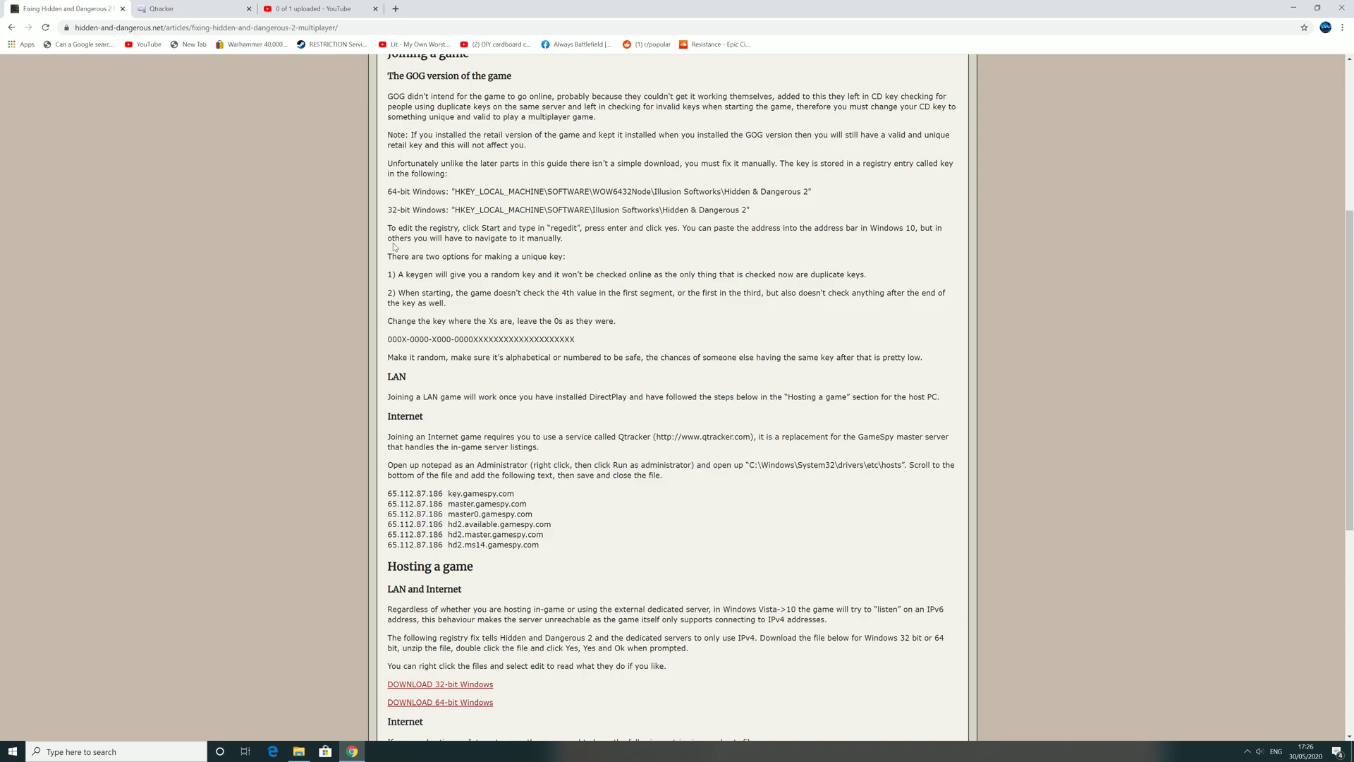
Look over the Qtracker site and highlight the gamespy.com host entries in the guide's Internet section
{"action": "left_click", "coordinate": [185, 8]}
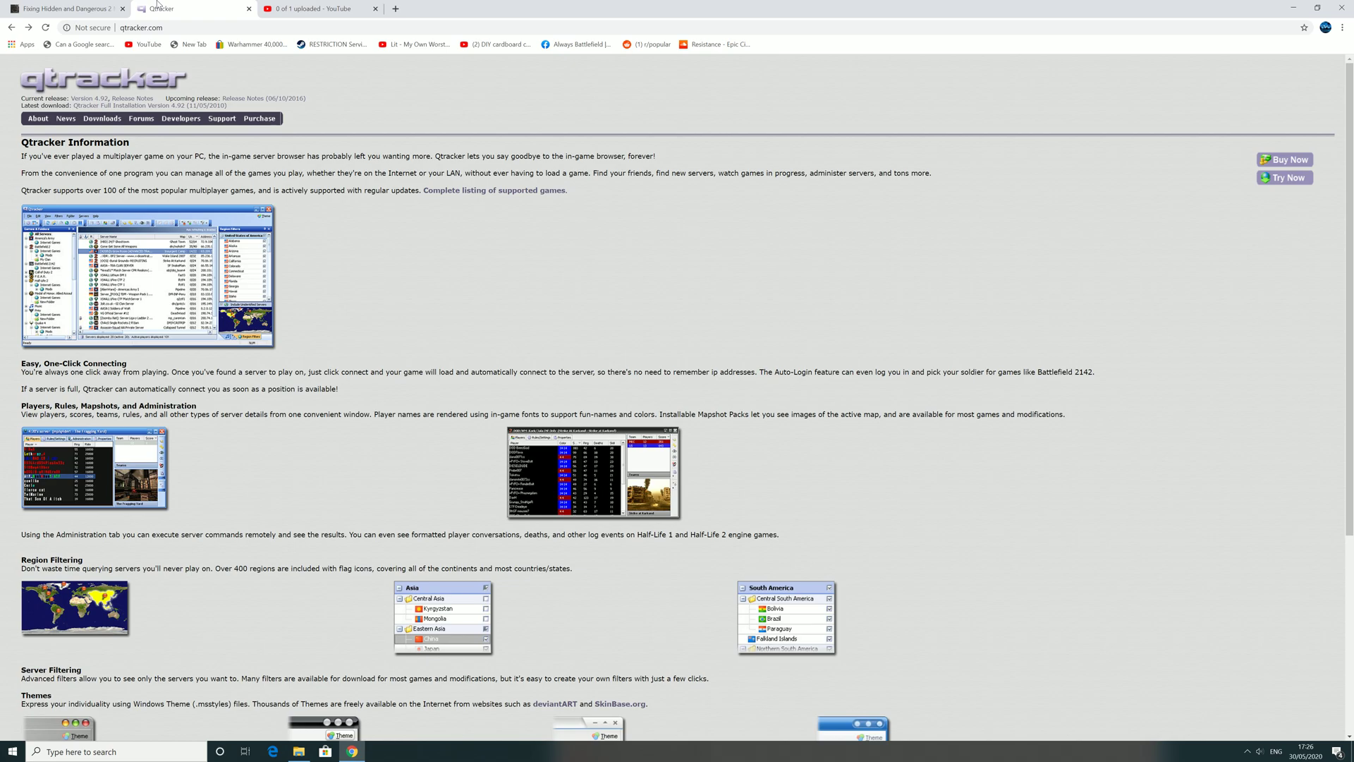
{"action": "left_click", "coordinate": [91, 16]}
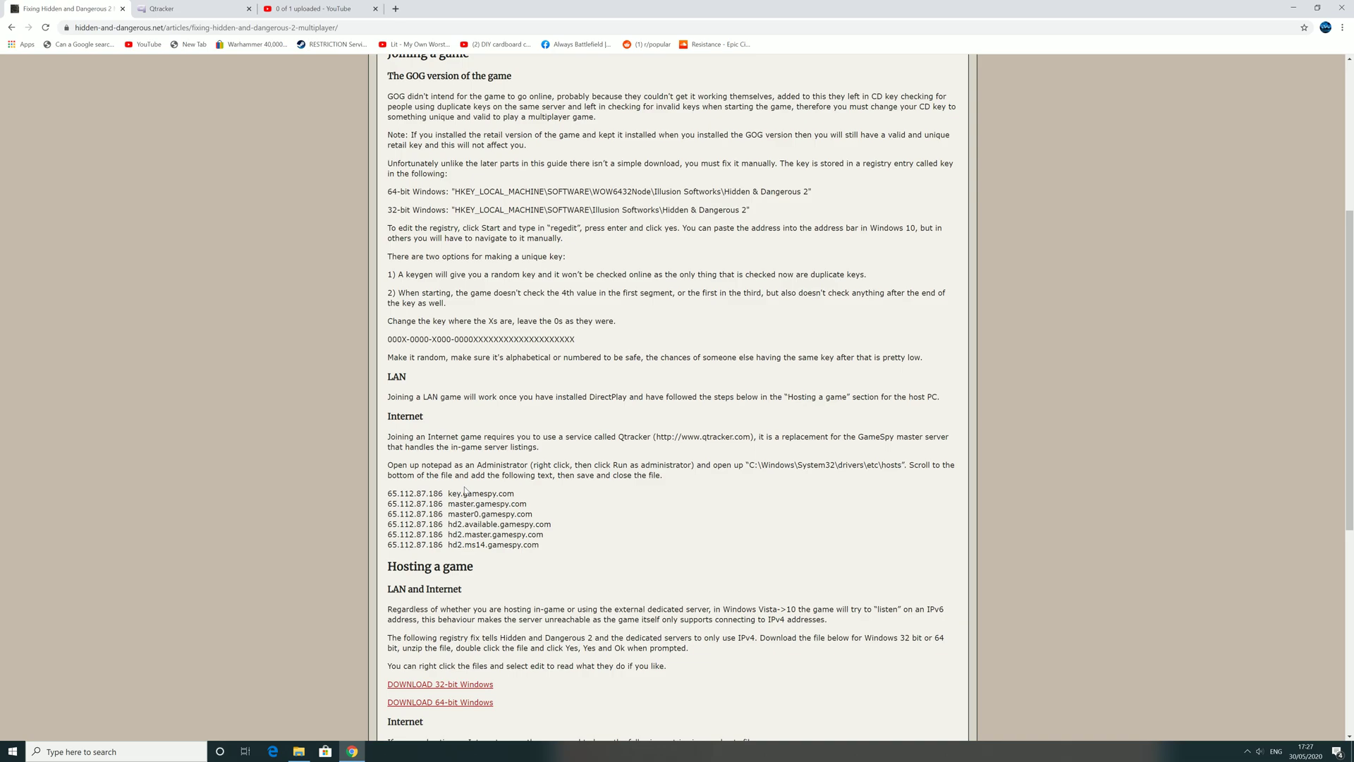
{"action": "left_click_drag", "start_coordinate": [388, 492], "coordinate": [548, 547]}
{"action": "left_click", "coordinate": [529, 584]}
Open the hosts file from C:\Windows\System32\drivers\etc in Notepad
{"action": "left_click", "coordinate": [299, 751]}
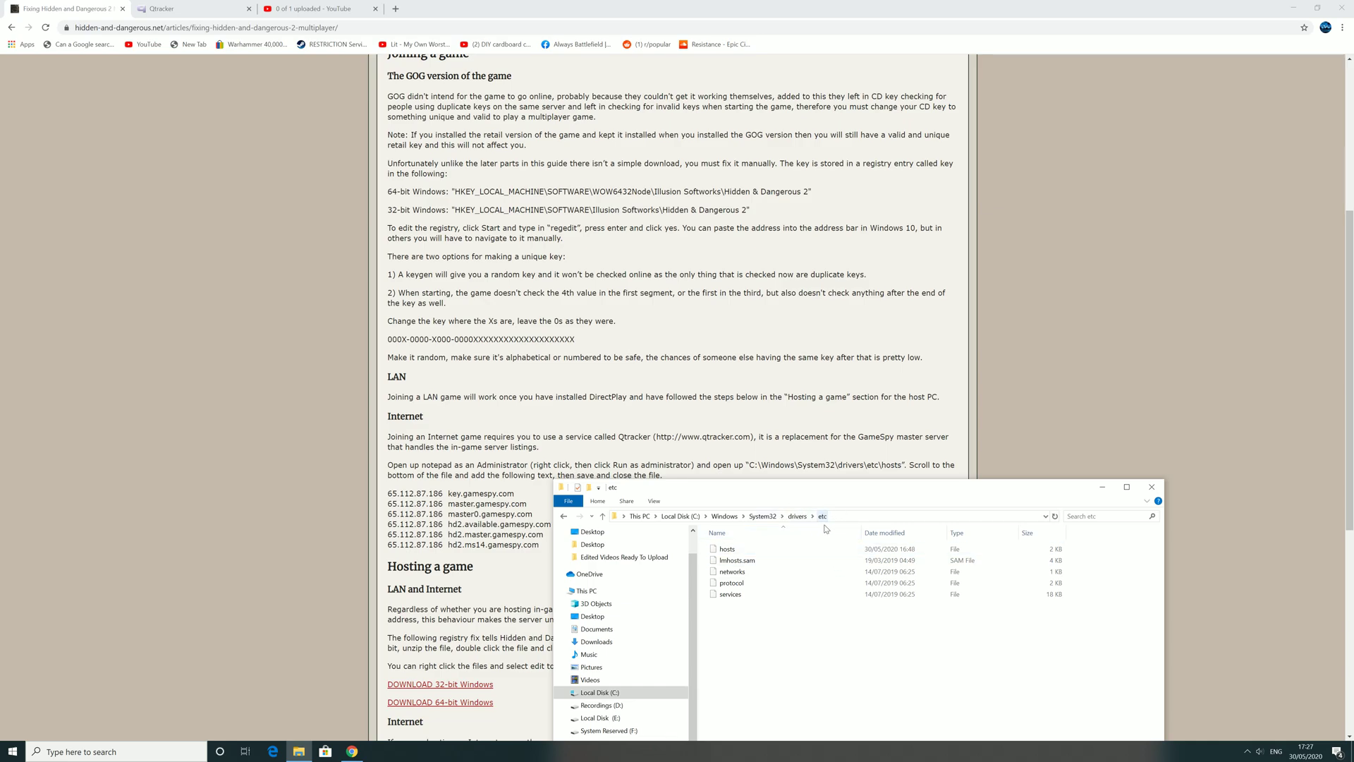
{"action": "double_click", "coordinate": [739, 555]}
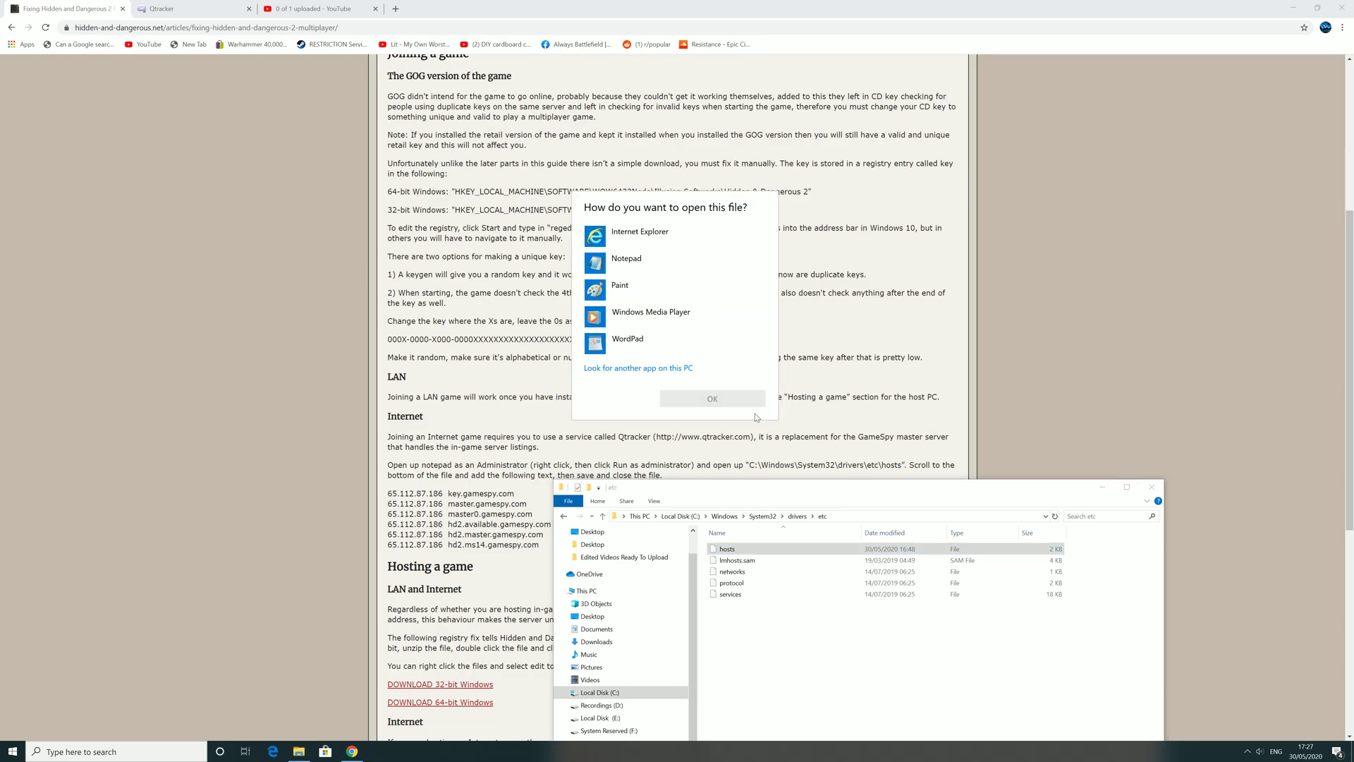
{"action": "key", "text": "Down"}
{"action": "key", "text": "Down"}
{"action": "key", "text": "Return"}
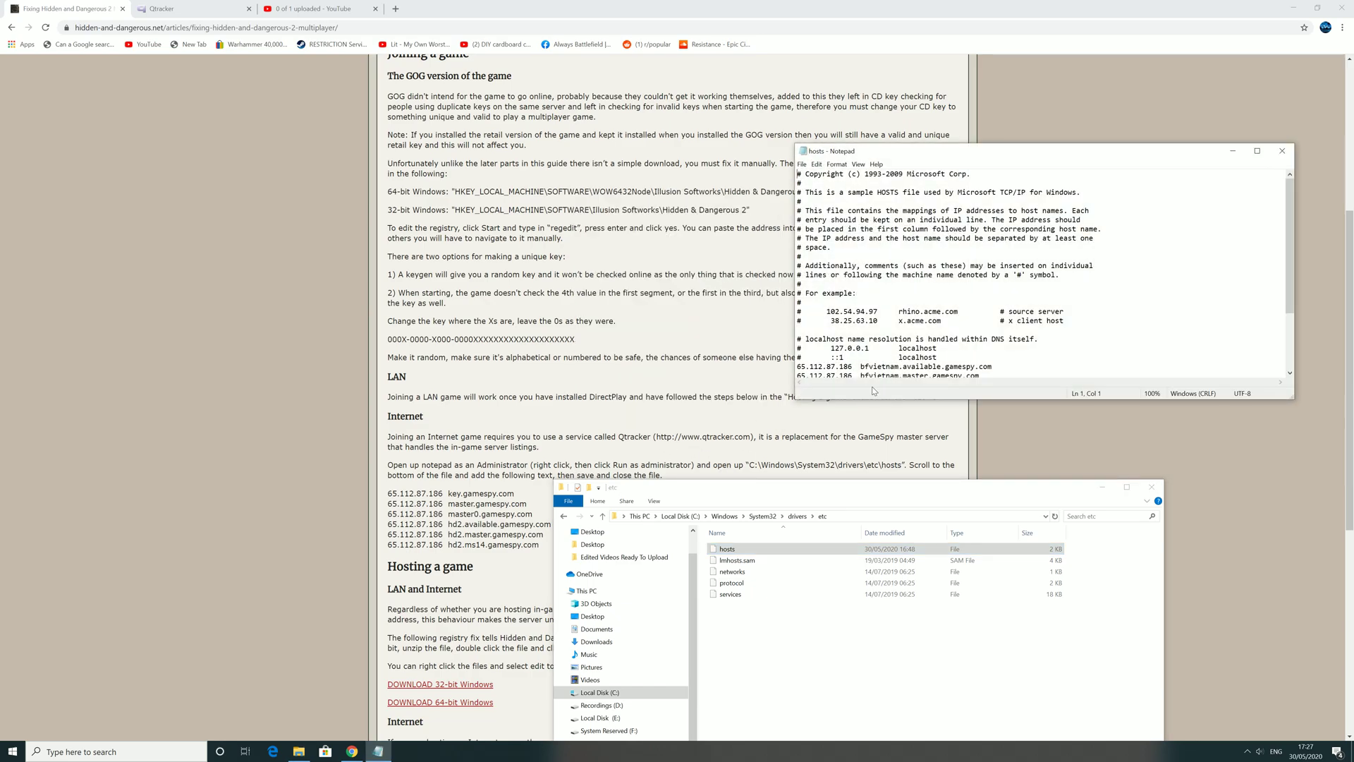
Review the gamespy.com entries at the end of the hosts file and close both the file and its folder
{"action": "scroll", "coordinate": [940, 312], "scroll_direction": "down", "scroll_amount": 3}
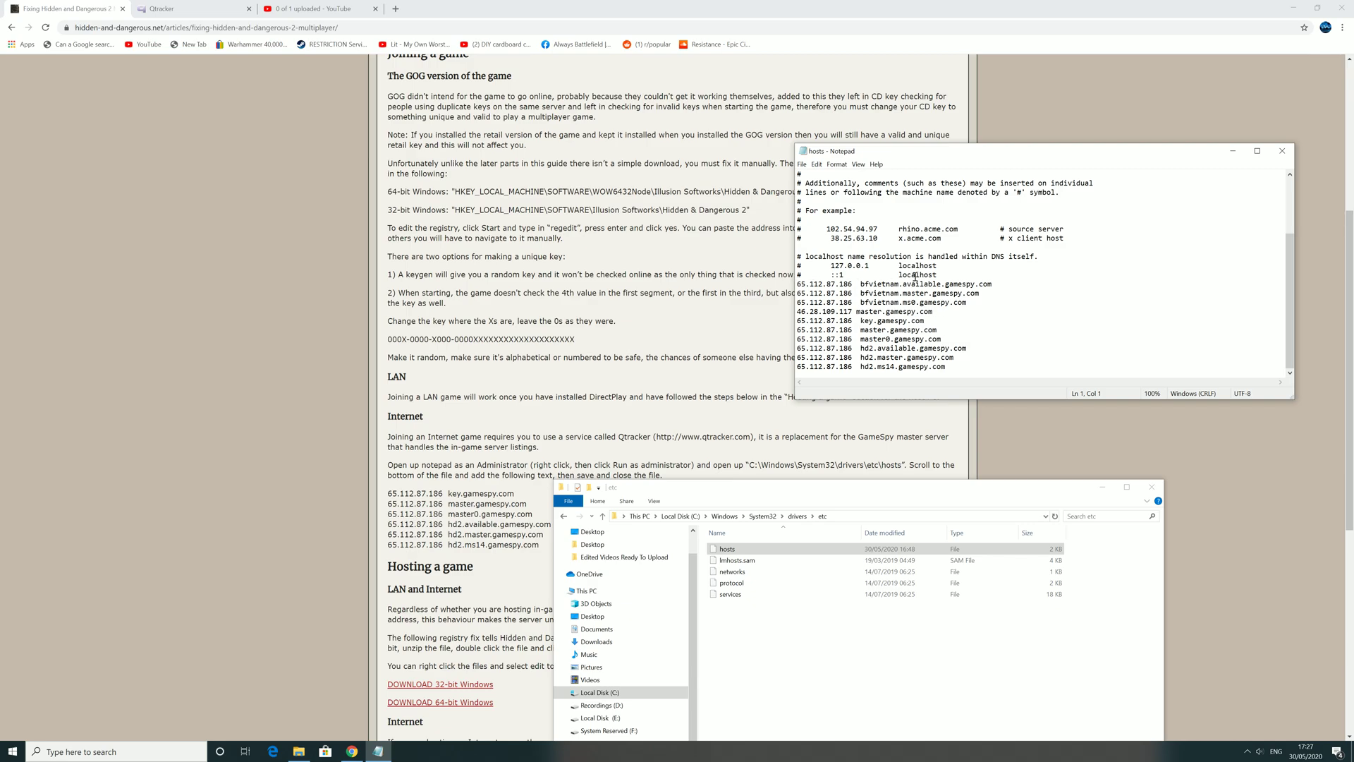
{"action": "left_click_drag", "start_coordinate": [799, 274], "coordinate": [920, 307]}
{"action": "left_click", "coordinate": [978, 321]}
{"action": "left_click", "coordinate": [1281, 151]}
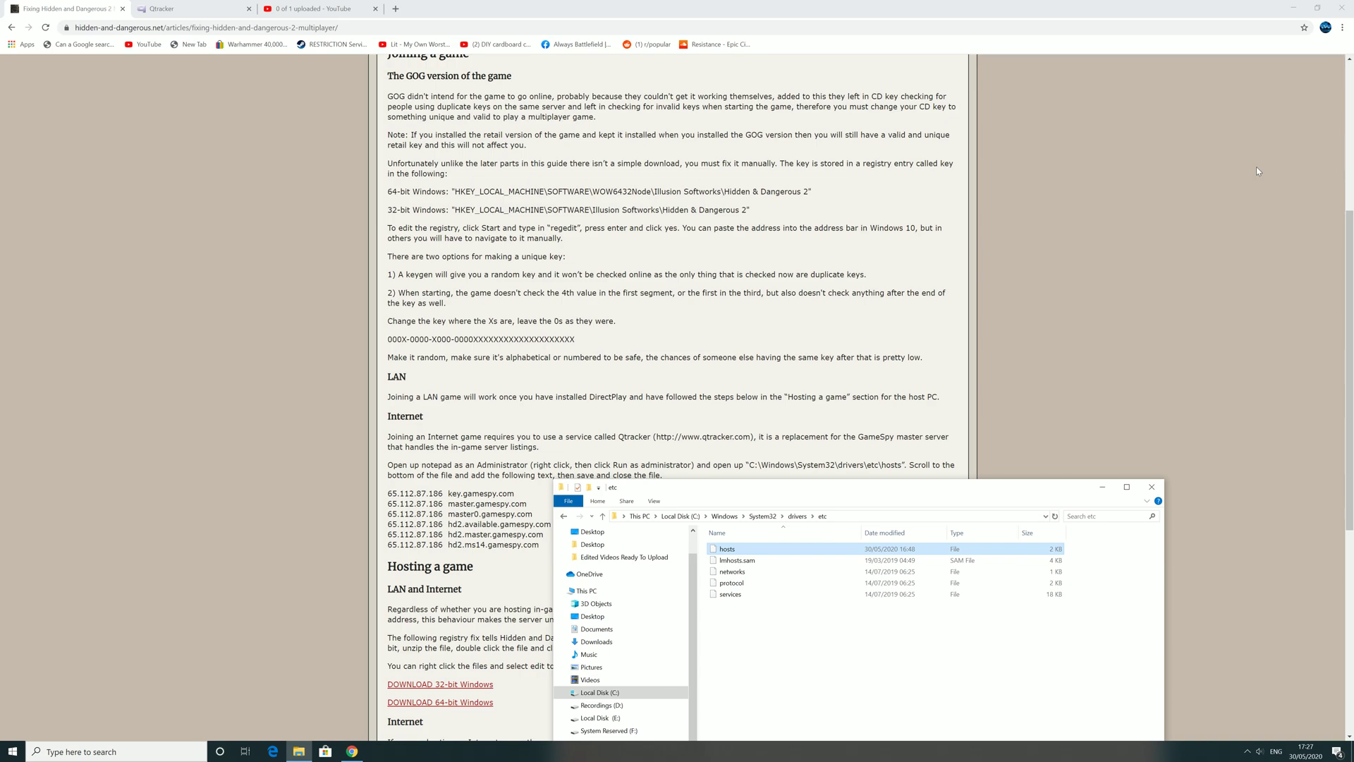
{"action": "left_click", "coordinate": [1152, 487]}
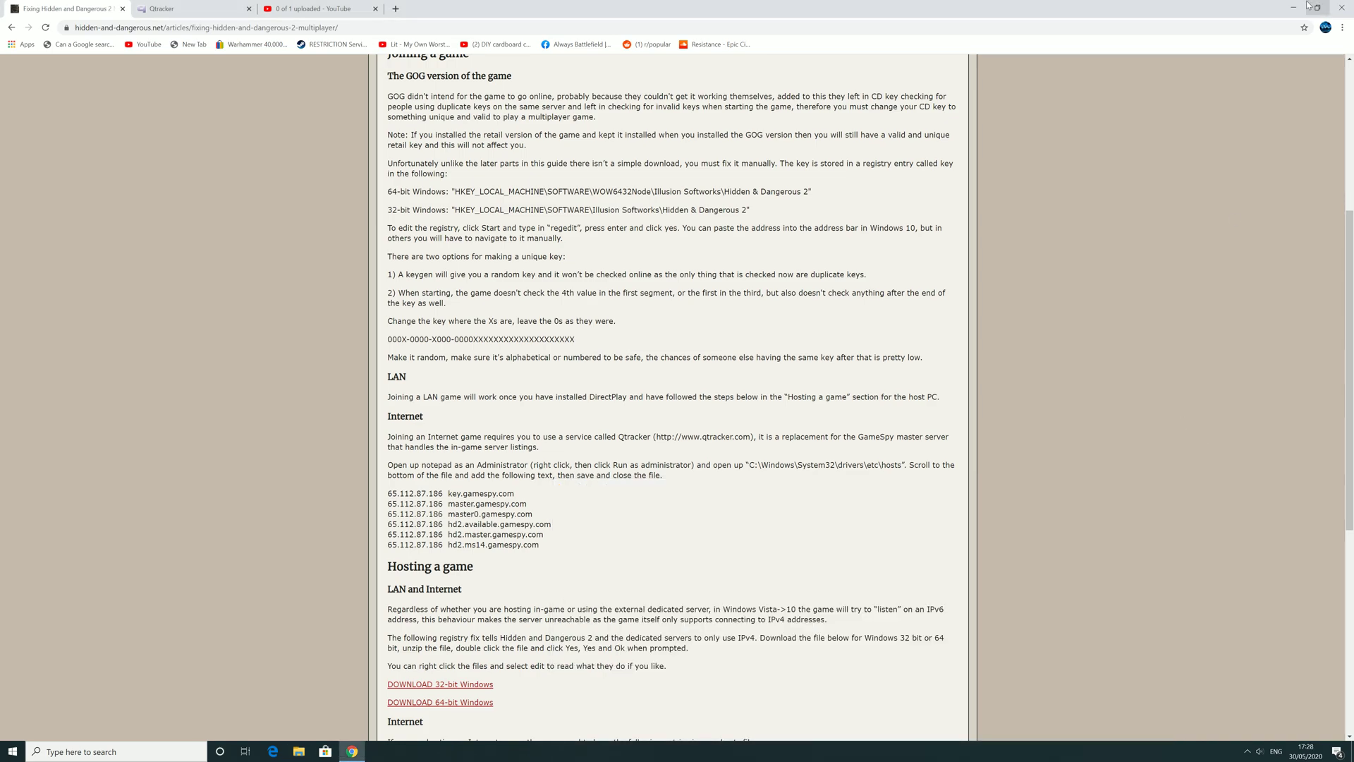
Switch to Steam and launch Hidden & Dangerous 2: Courage Under Fire from the library
{"action": "left_click", "coordinate": [1294, 9]}
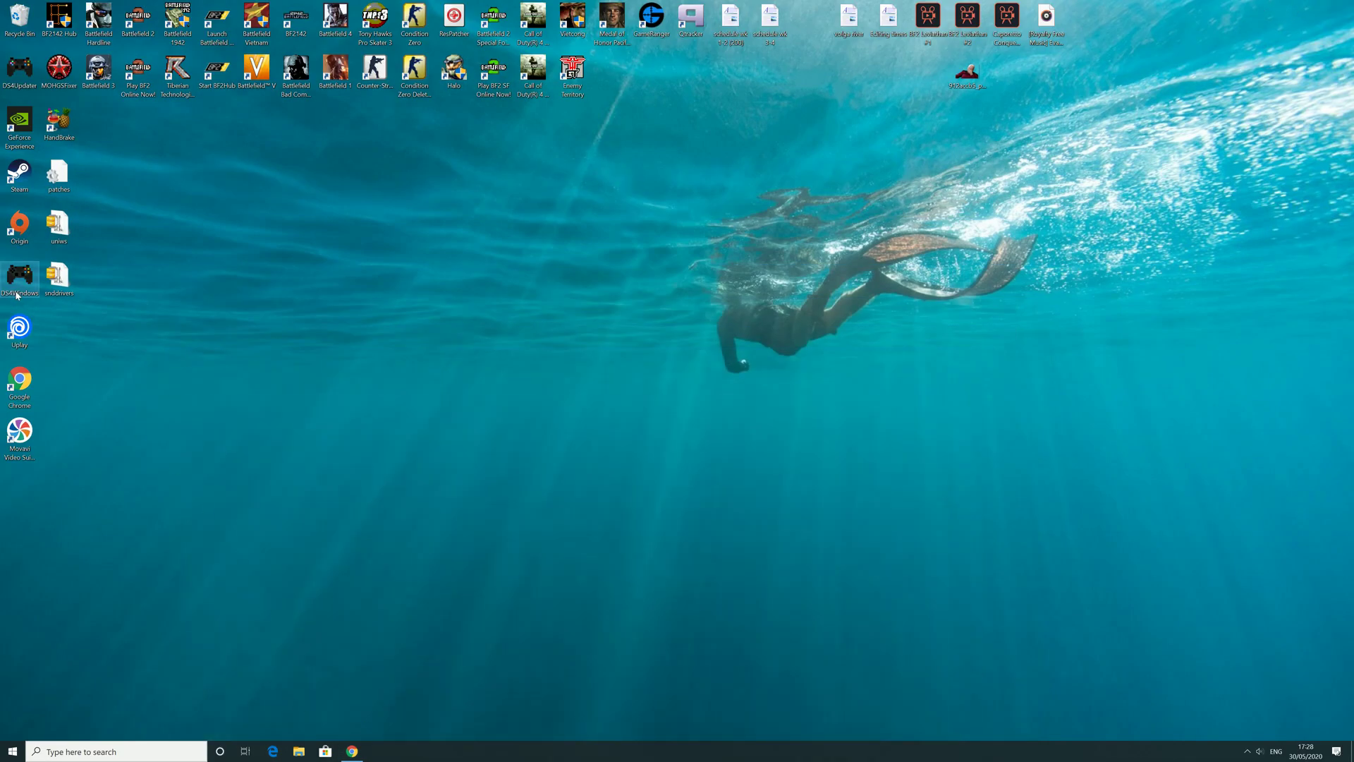
{"action": "left_click", "coordinate": [1247, 752]}
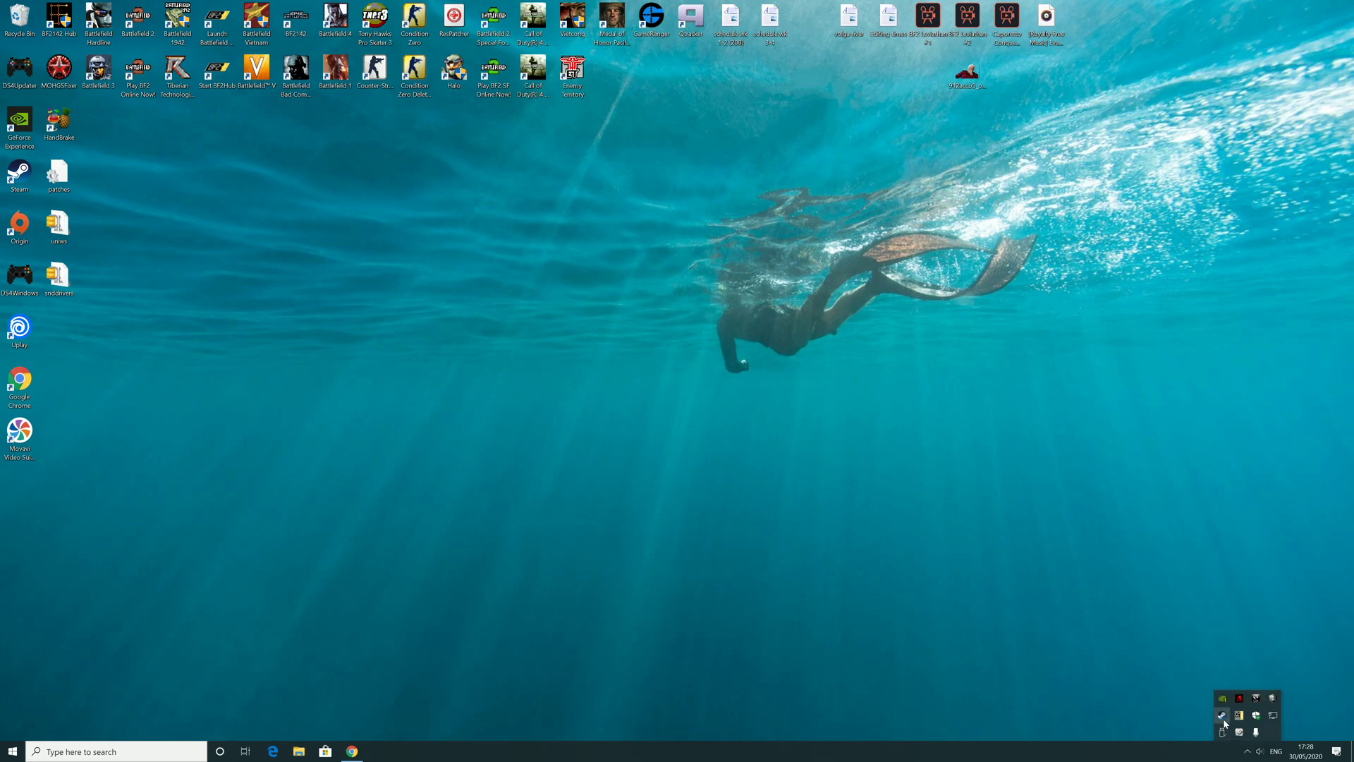
{"action": "left_click", "coordinate": [1223, 717]}
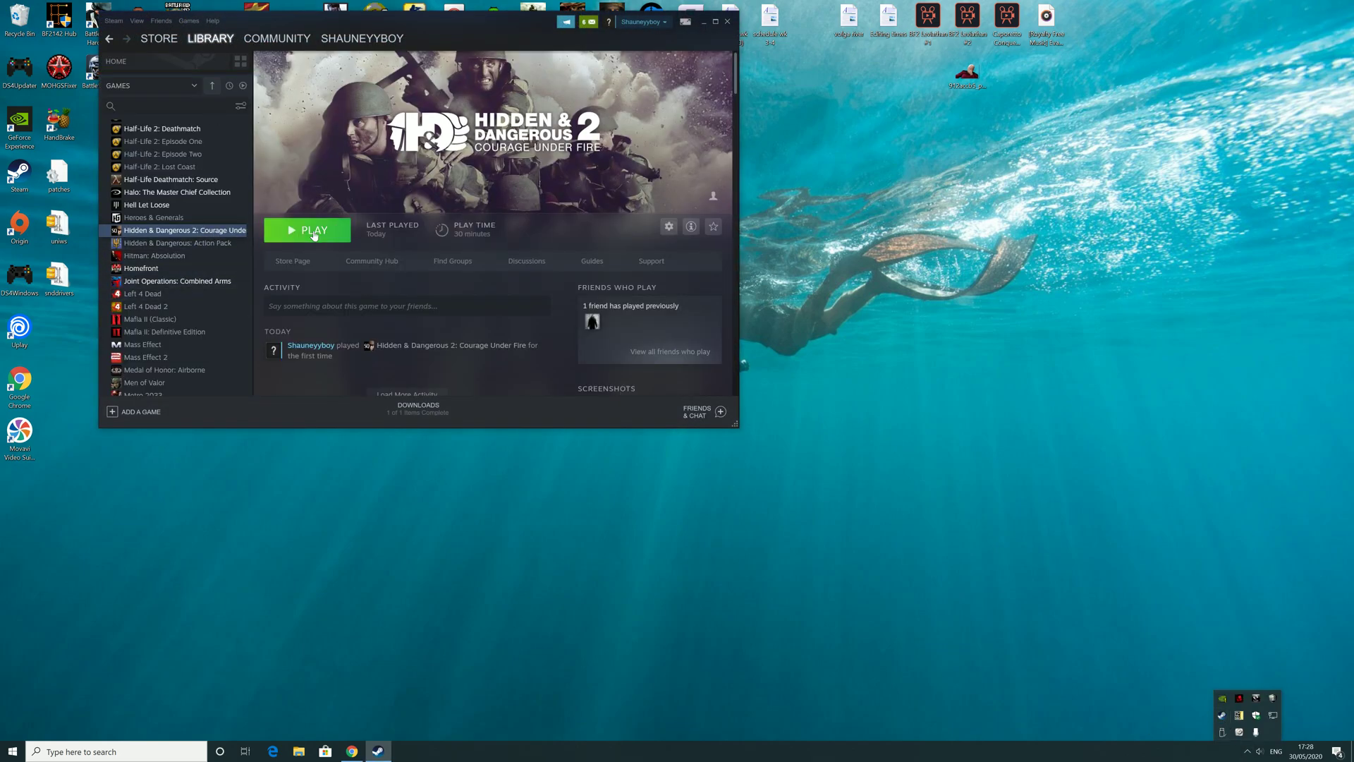
{"action": "left_click", "coordinate": [314, 232]}
{"action": "left_click", "coordinate": [697, 419]}
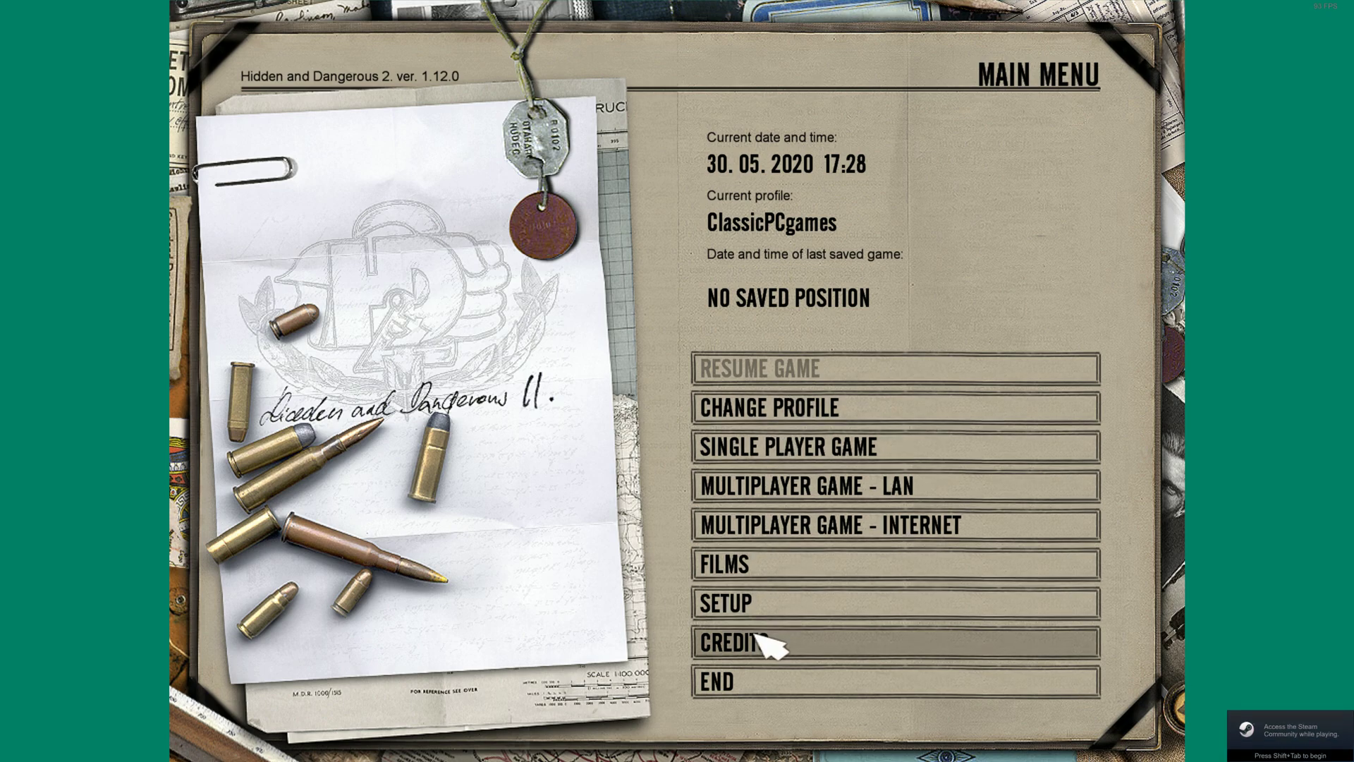
Lower the music level in the game's sound setup and return to the main menu
{"action": "left_click", "coordinate": [762, 601]}
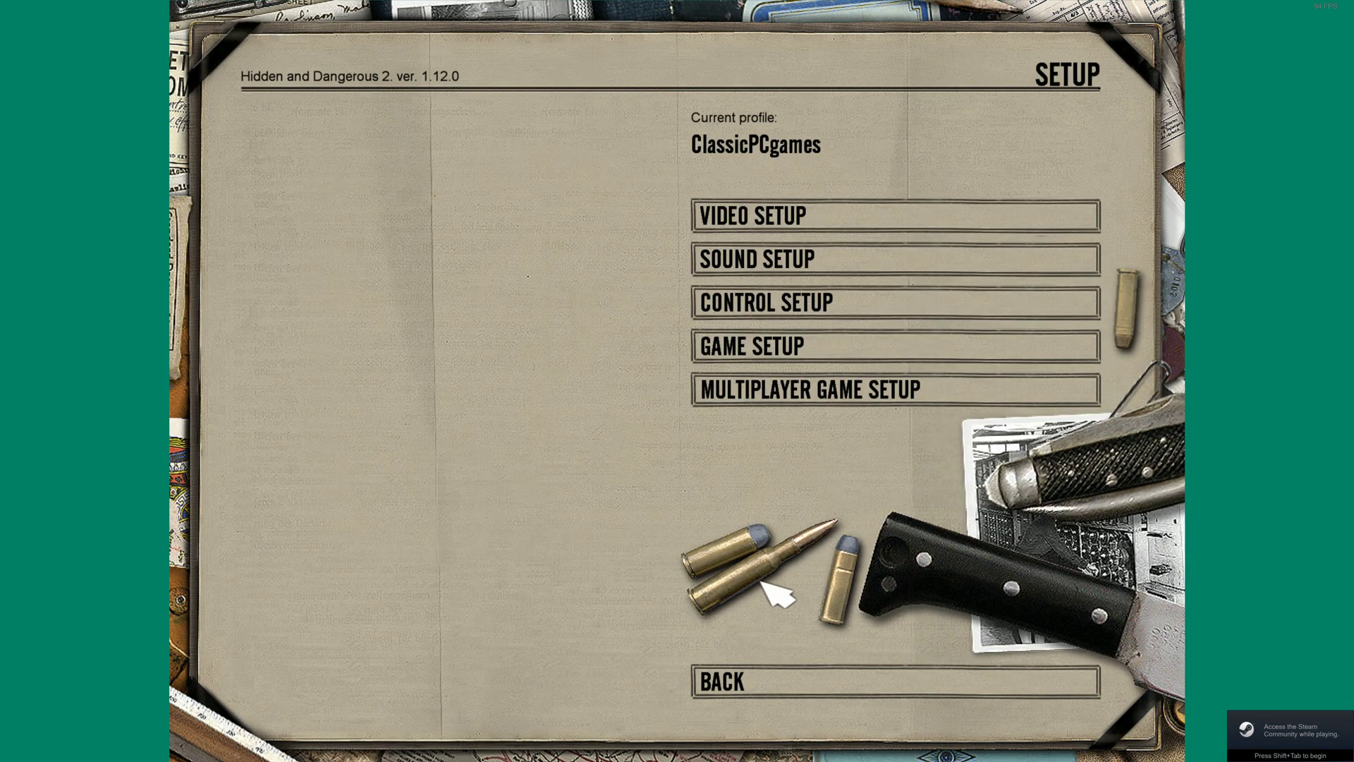
{"action": "left_click", "coordinate": [801, 270]}
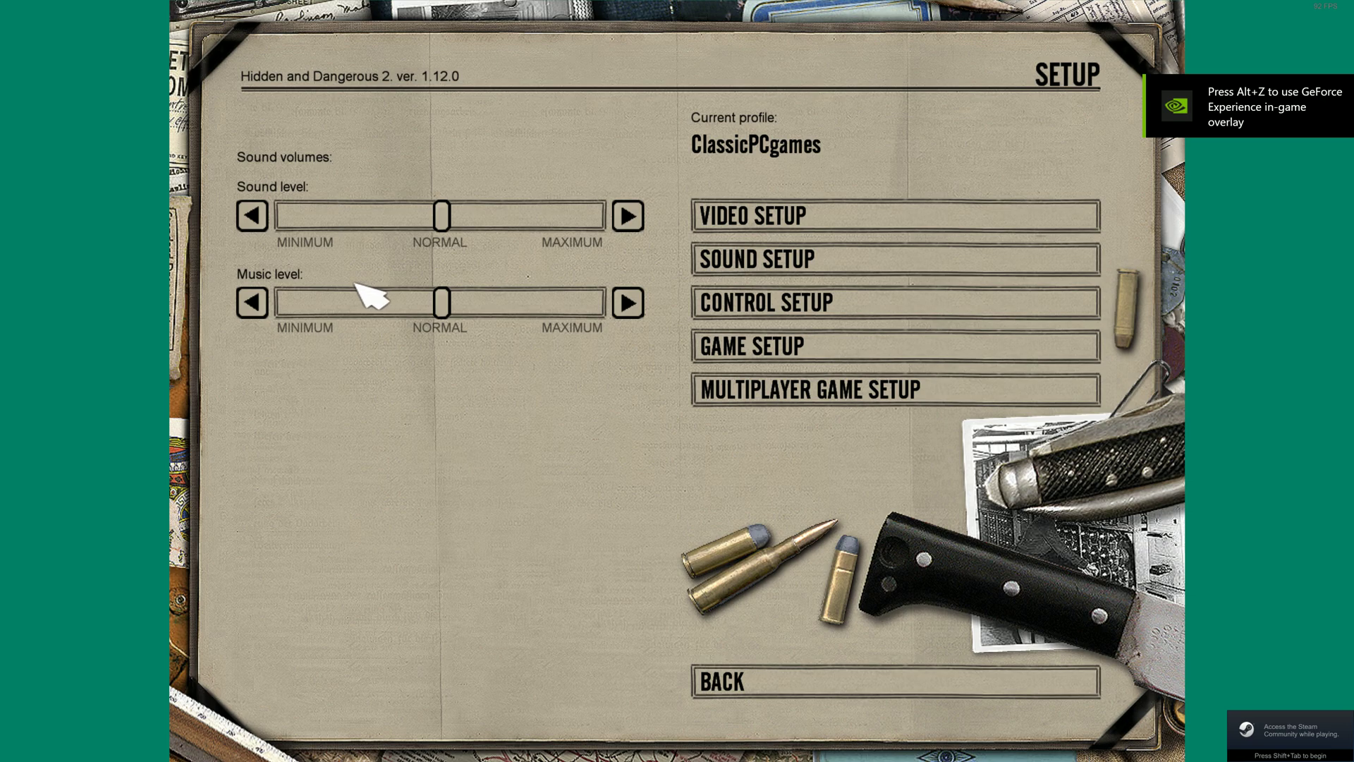
{"action": "left_click_drag", "start_coordinate": [354, 282], "coordinate": [197, 298]}
{"action": "left_click", "coordinate": [762, 683]}
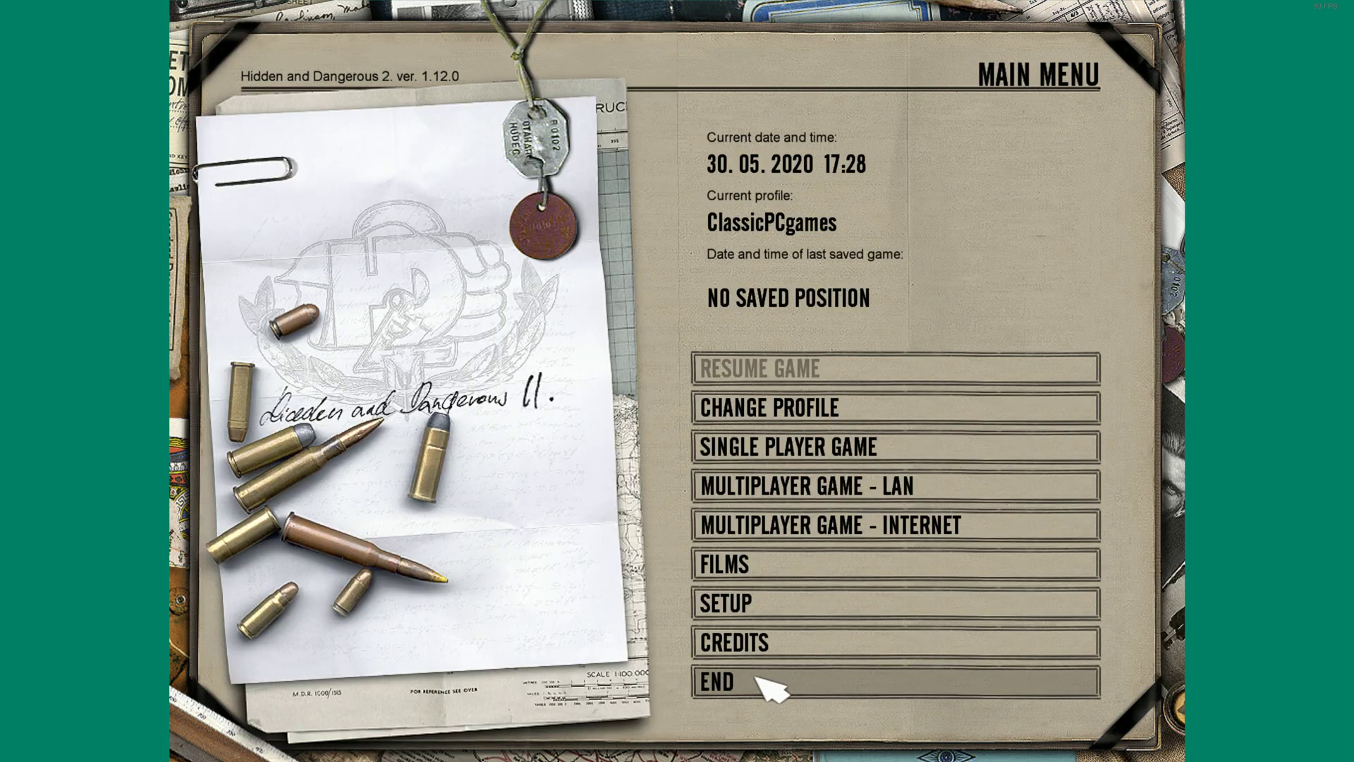
Try to update the Internet multiplayer server list and sort it by number of players
{"action": "left_click", "coordinate": [846, 525]}
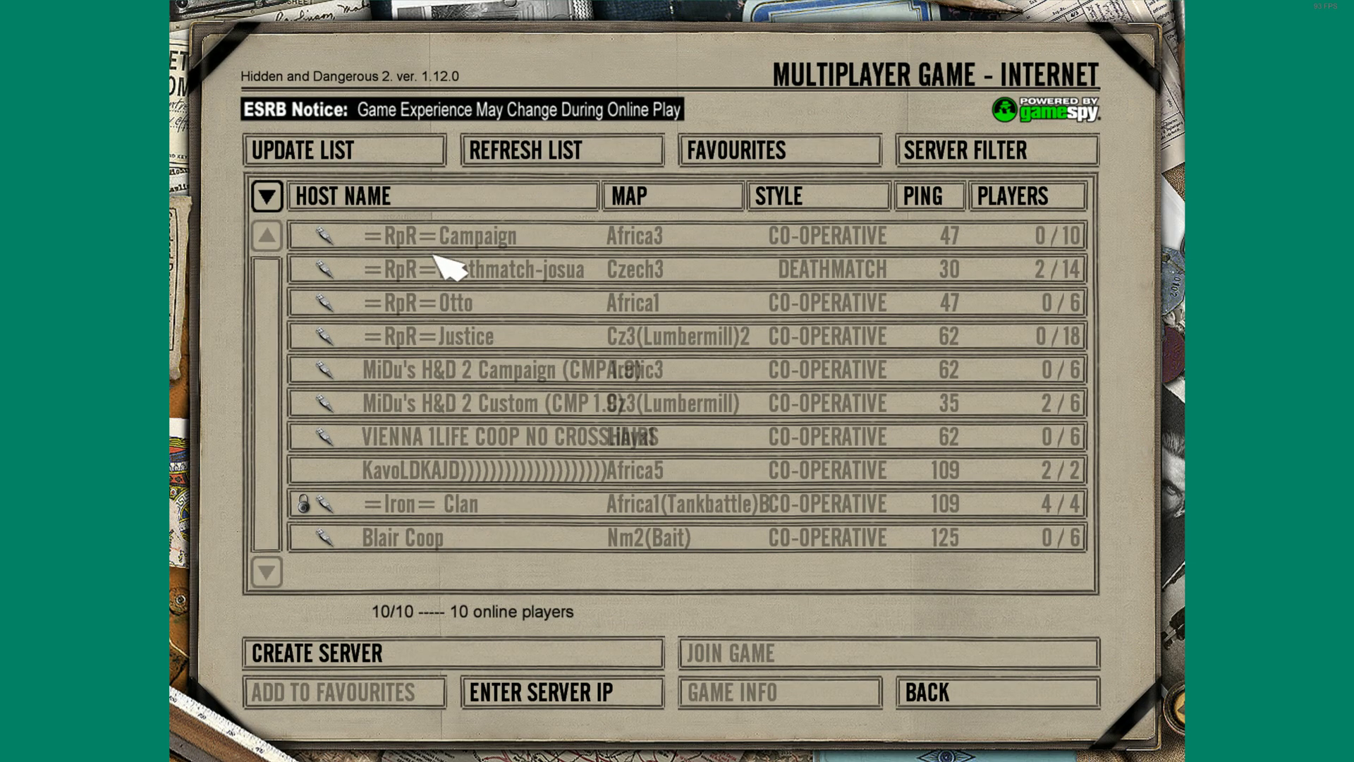
{"action": "left_click", "coordinate": [376, 150]}
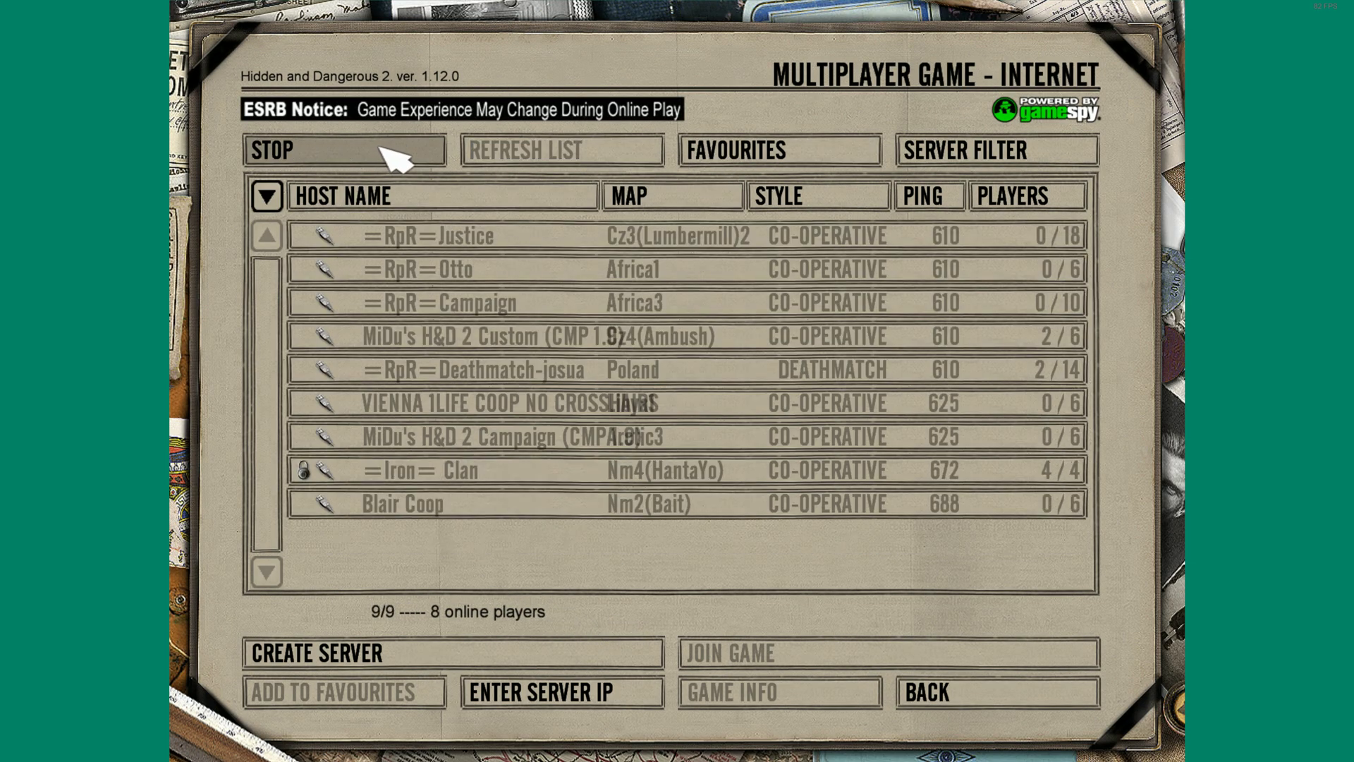
{"action": "left_click", "coordinate": [1026, 204]}
{"action": "left_click", "coordinate": [1024, 204]}
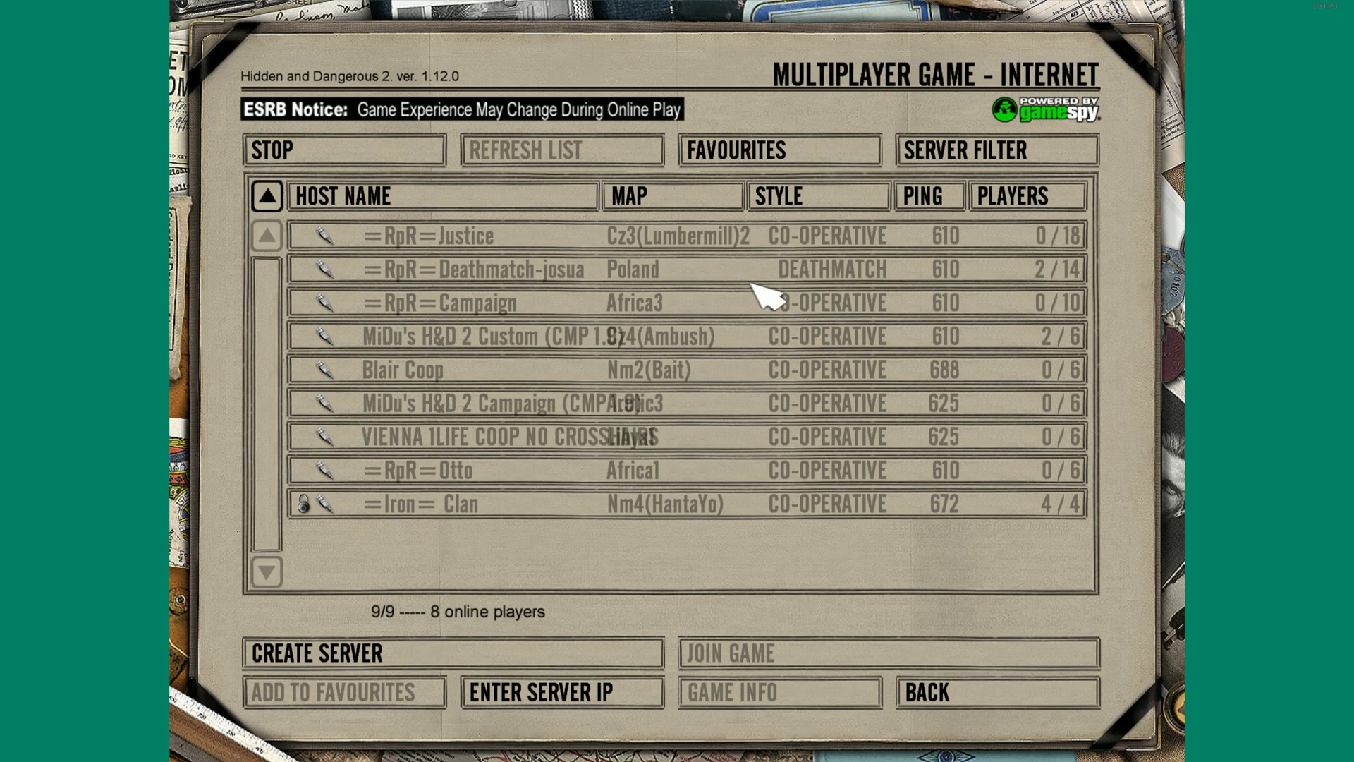
{"action": "left_click", "coordinate": [423, 149]}
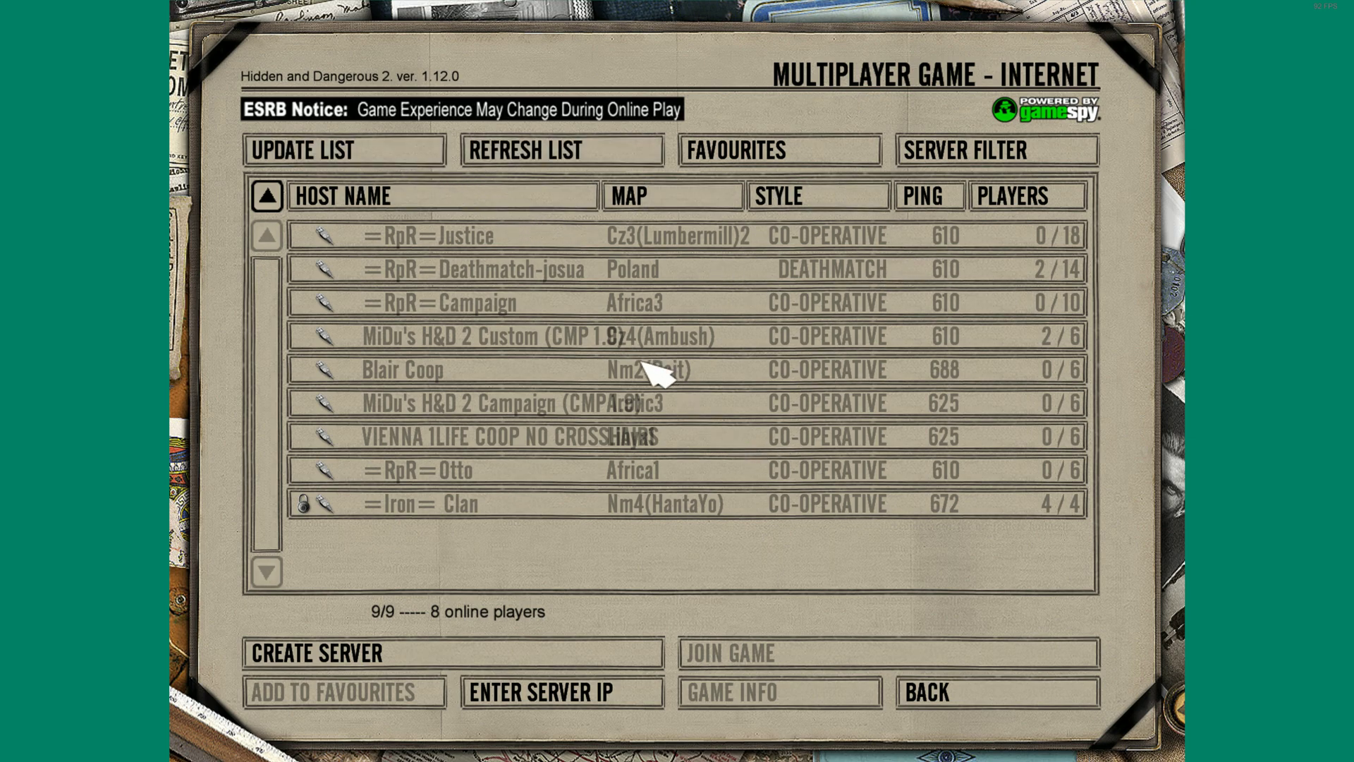
{"action": "left_click", "coordinate": [388, 148]}
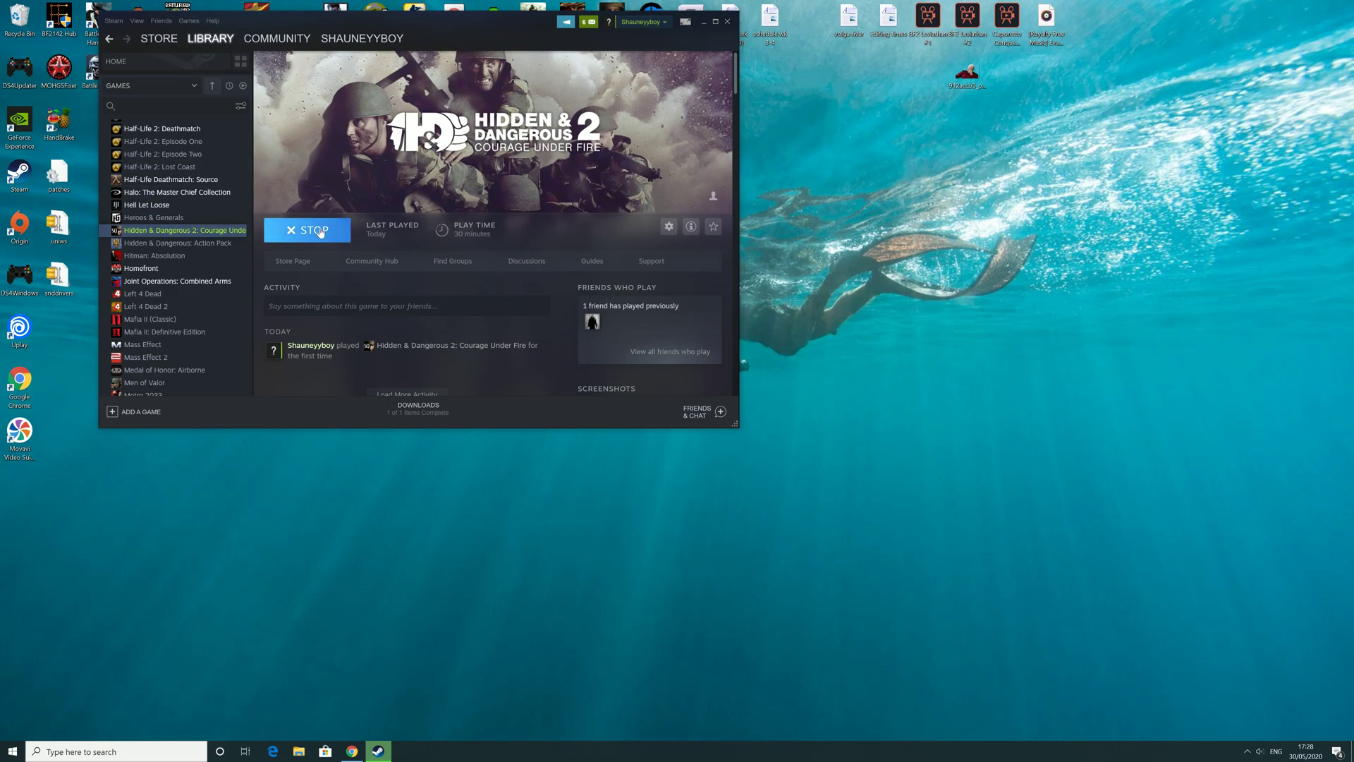
Restart the game from Steam and select the =RpR= deathmatch server on the Poland map in the updated Internet server list
{"action": "left_click", "coordinate": [320, 232]}
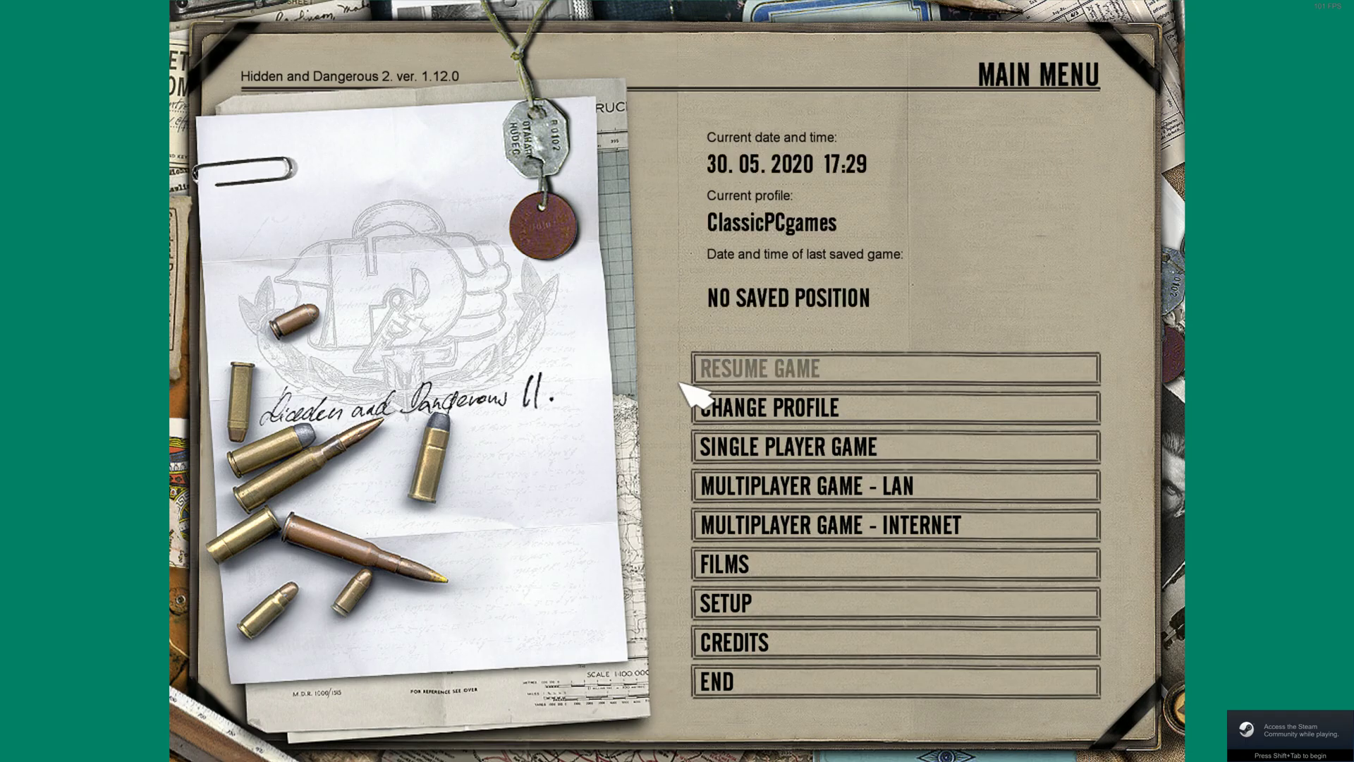
{"action": "left_click", "coordinate": [856, 528]}
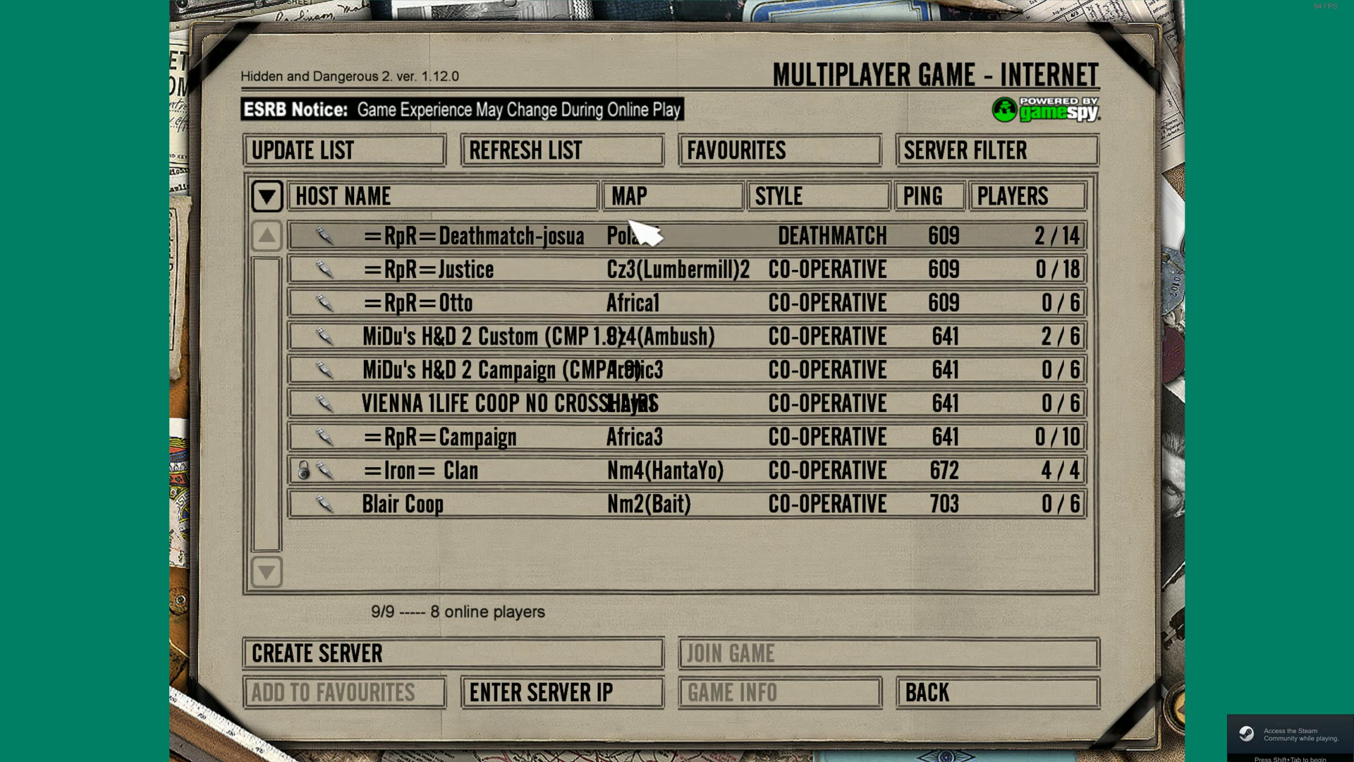
{"action": "left_click", "coordinate": [395, 154]}
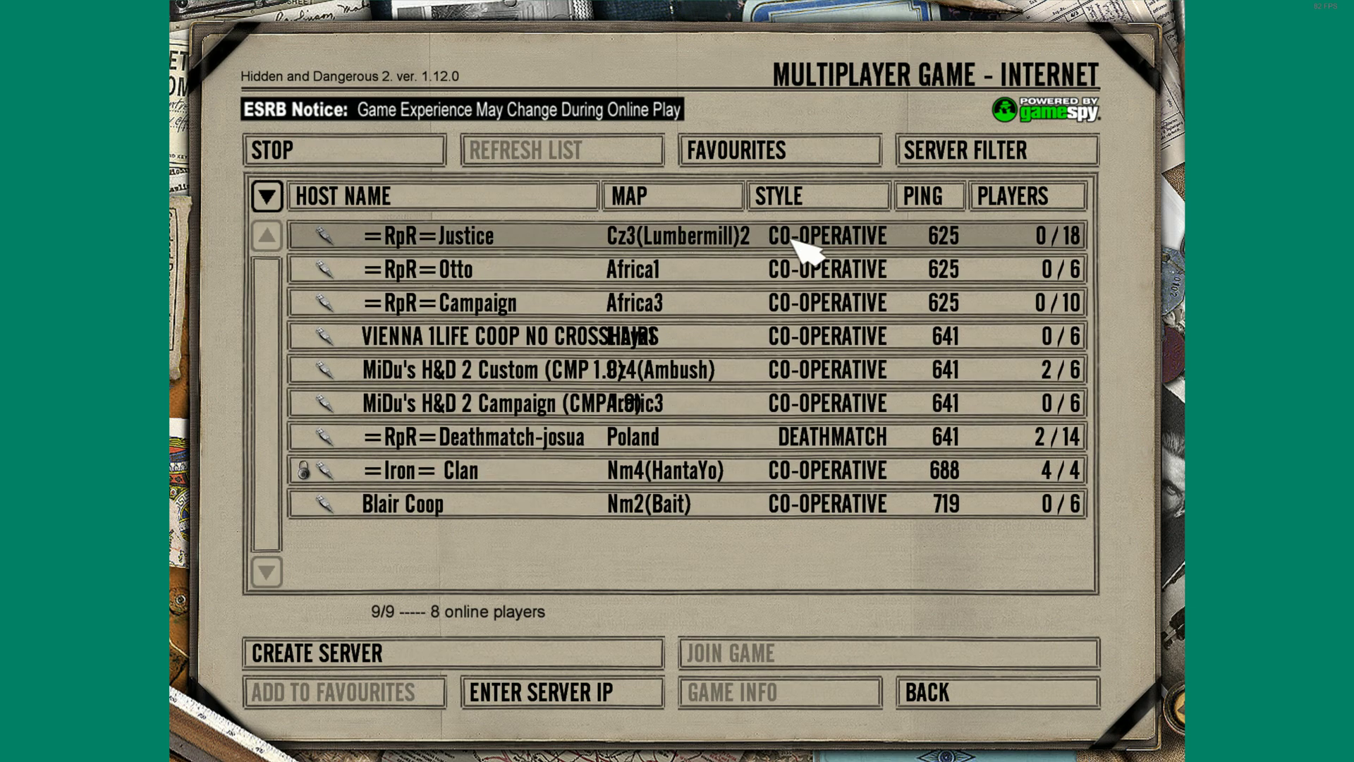
{"action": "left_click", "coordinate": [1043, 440]}
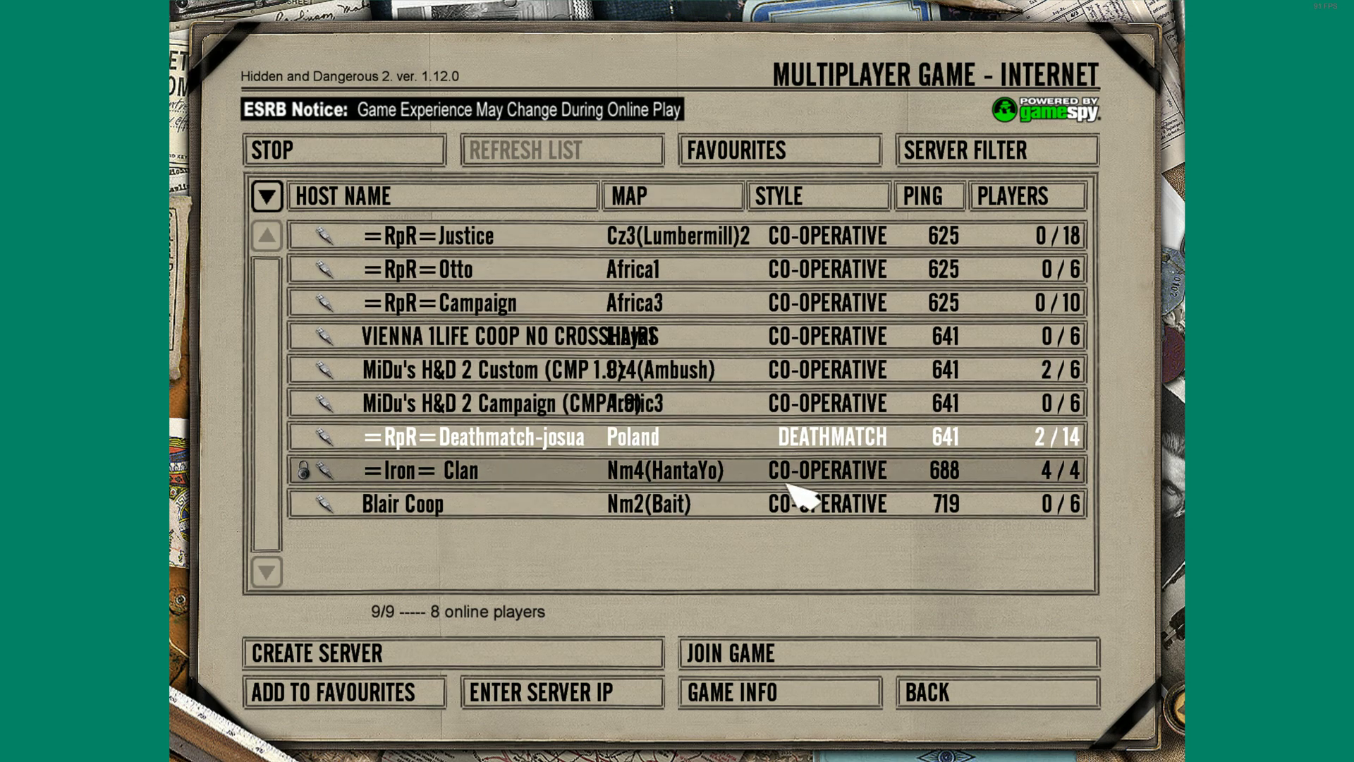